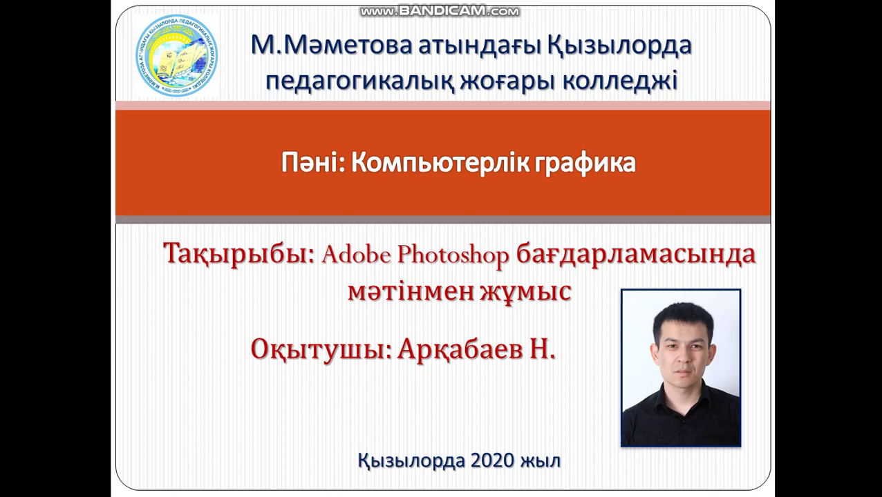
Step: Exit the PowerPoint slideshow and launch Adobe Photoshop CS3 from the Start menu
{"action": "key", "text": "Escape"}
{"action": "left_click", "coordinate": [15, 484]}
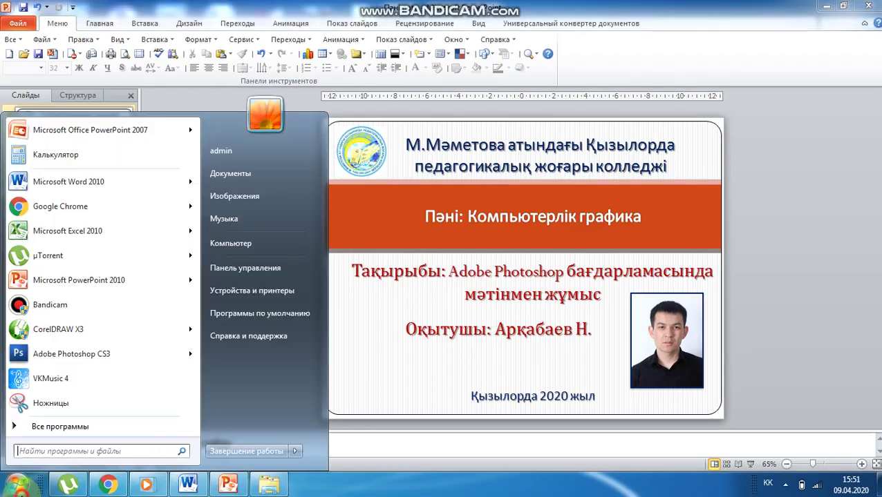
{"action": "left_click", "coordinate": [97, 354]}
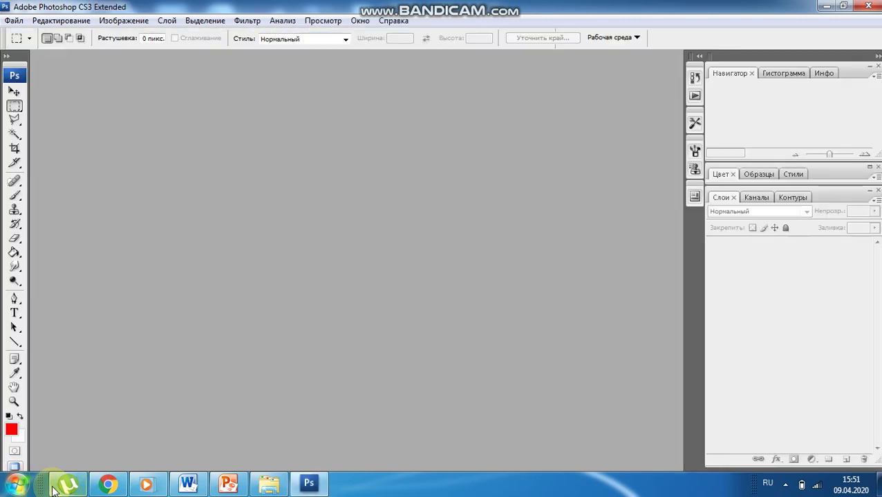
Step: Create a new 18.34 × 10.83 cm, 72 ppi RGB document with a white background
{"action": "left_click", "coordinate": [14, 21]}
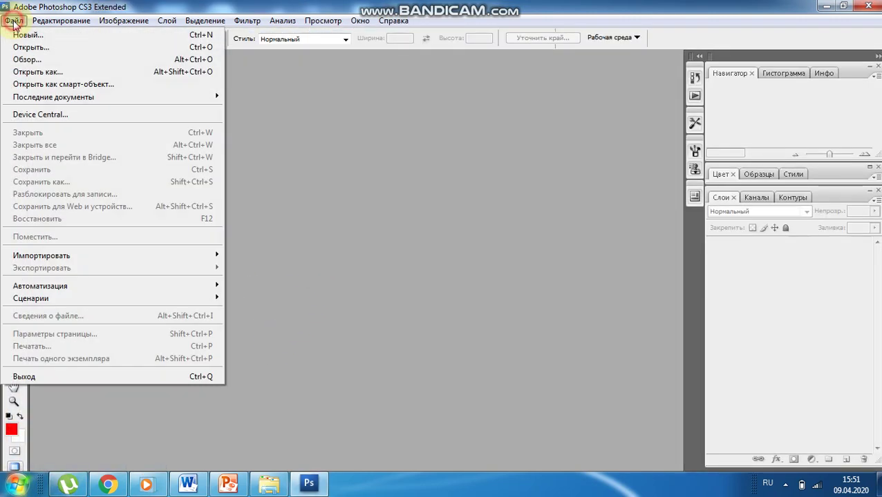
{"action": "left_click", "coordinate": [43, 38]}
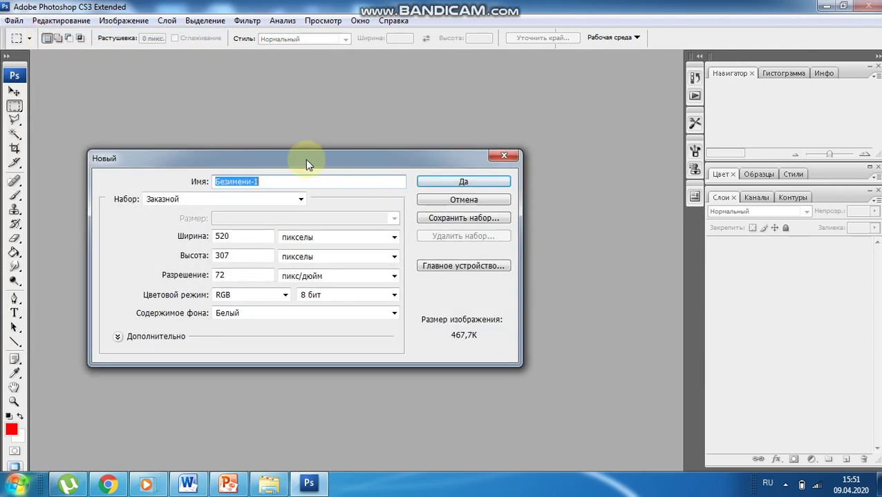
{"action": "left_click_drag", "start_coordinate": [306, 161], "coordinate": [371, 146]}
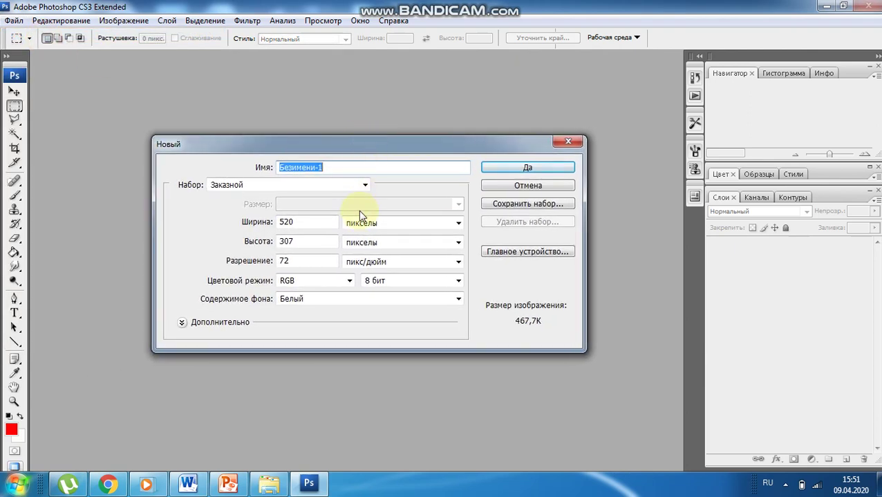
{"action": "left_click", "coordinate": [409, 226]}
{"action": "left_click", "coordinate": [418, 254]}
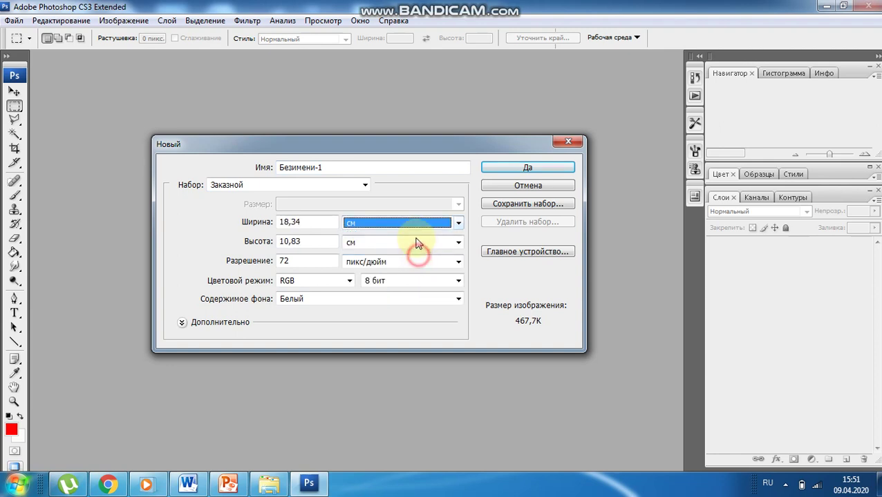
{"action": "double_click", "coordinate": [314, 221]}
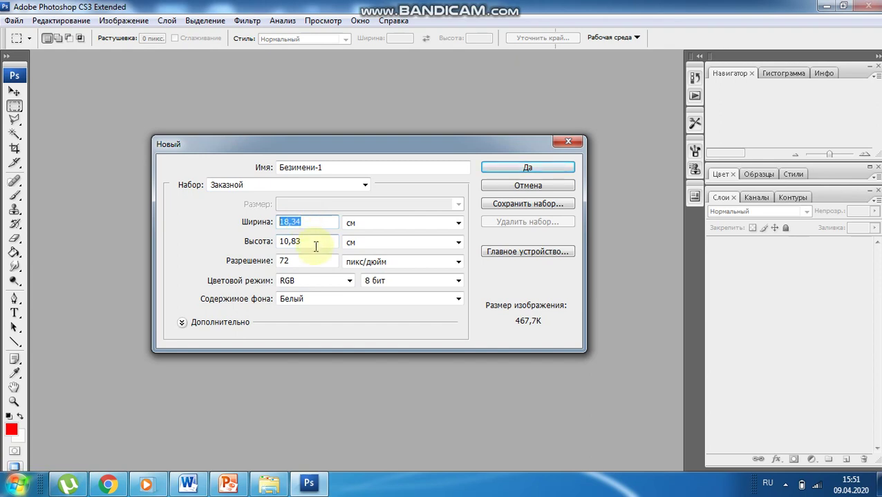
{"action": "left_click", "coordinate": [337, 297]}
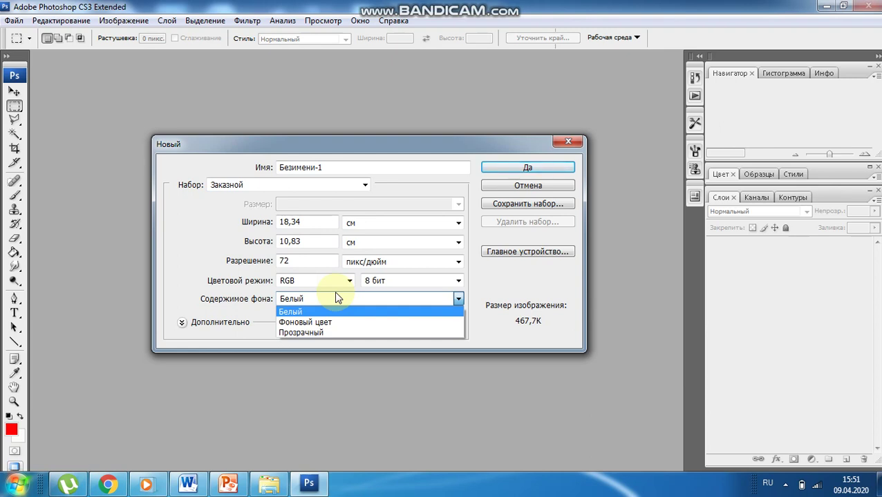
{"action": "left_click", "coordinate": [338, 297]}
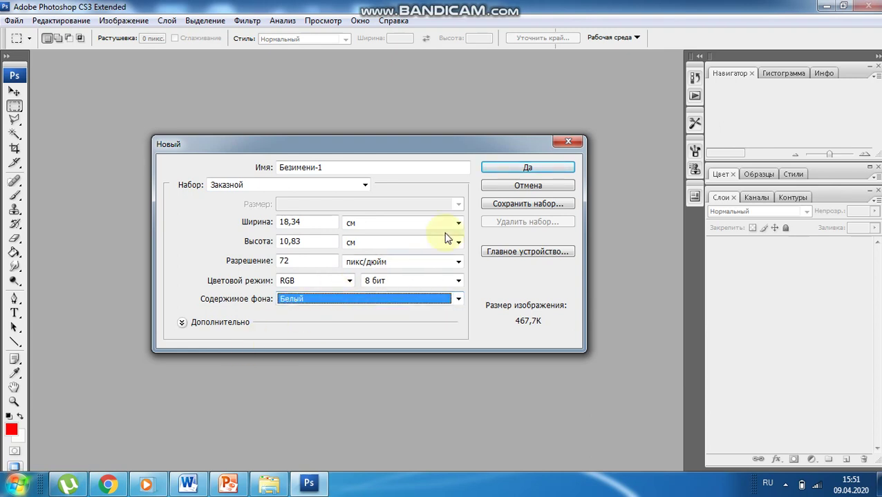
{"action": "left_click", "coordinate": [519, 170]}
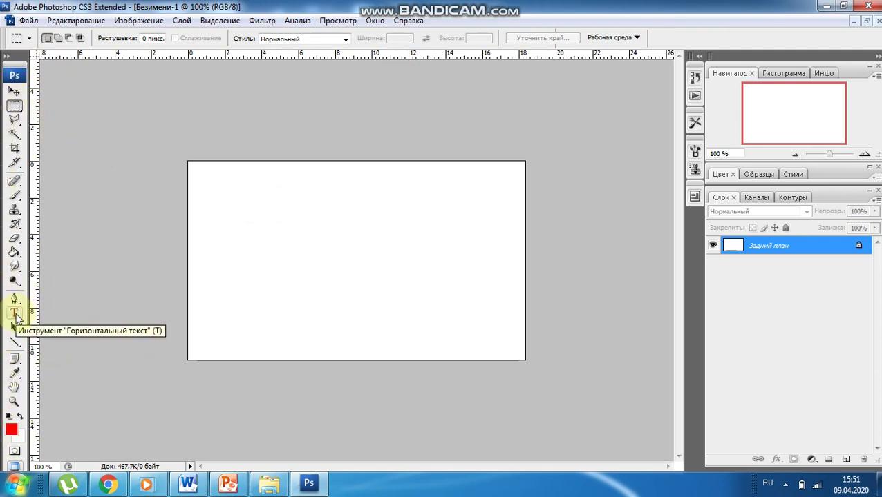
Step: Select the Horizontal Type Tool from the type tools flyout
{"action": "left_click", "coordinate": [16, 317]}
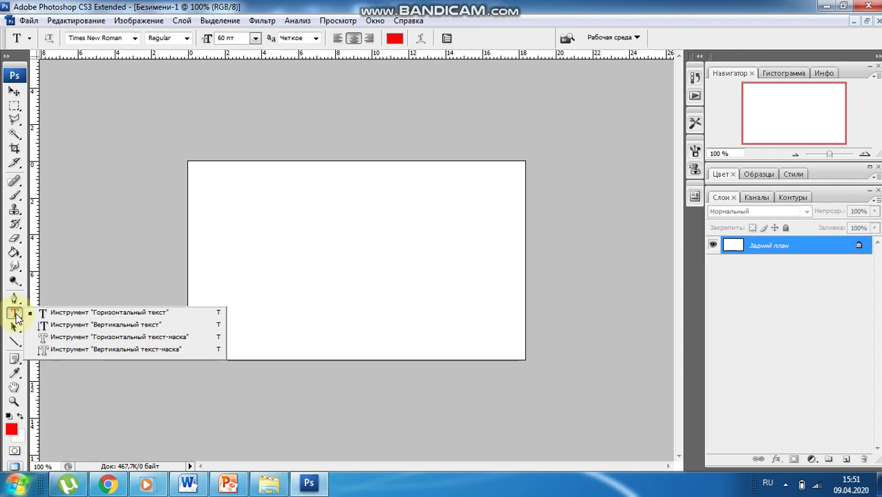
{"action": "left_click", "coordinate": [77, 316]}
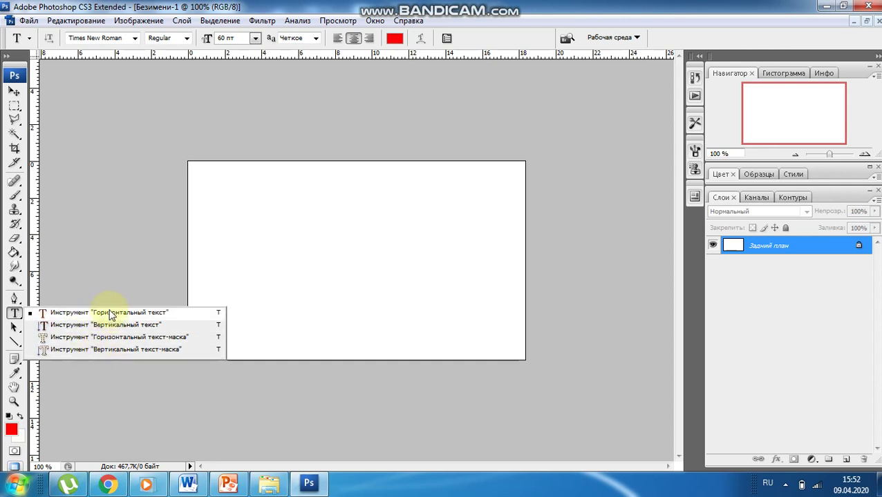
{"action": "left_click", "coordinate": [70, 314]}
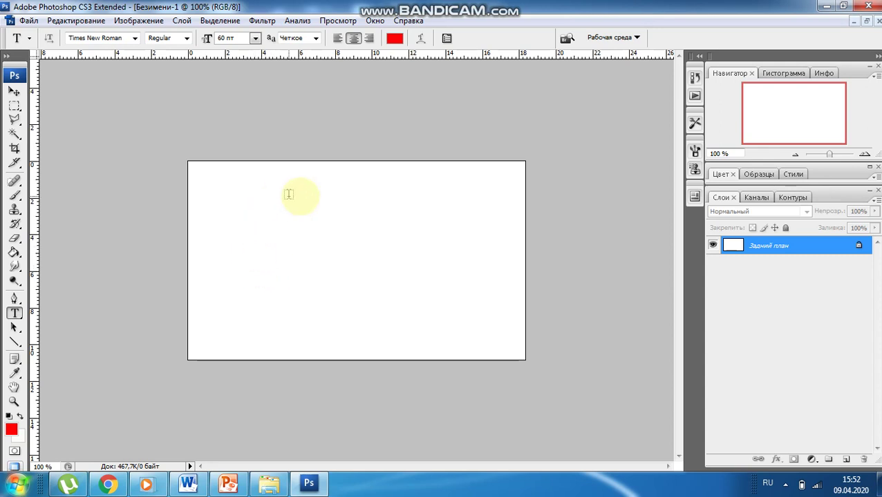
Step: Type 'БІЗ БІРГЕМІЗ' on the canvas in Times New Roman 60 pt using the Kazakh layout
{"action": "left_click", "coordinate": [267, 272]}
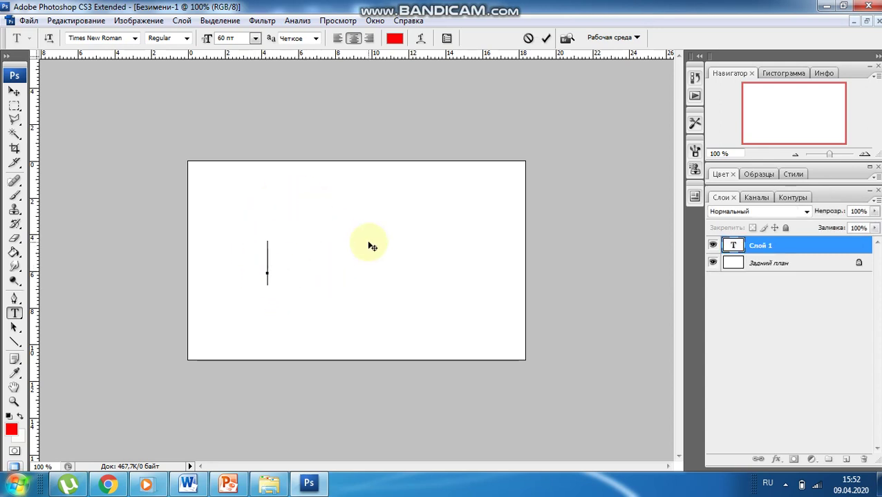
{"action": "left_click", "coordinate": [137, 40]}
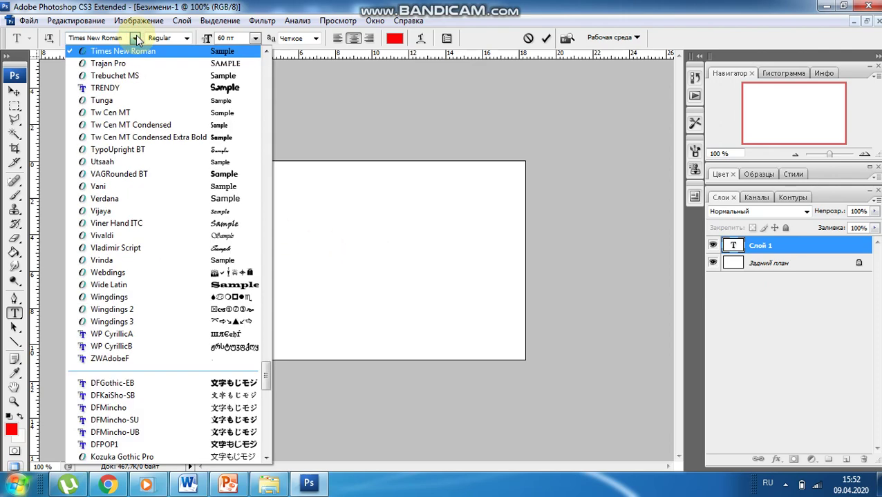
{"action": "left_click", "coordinate": [136, 40]}
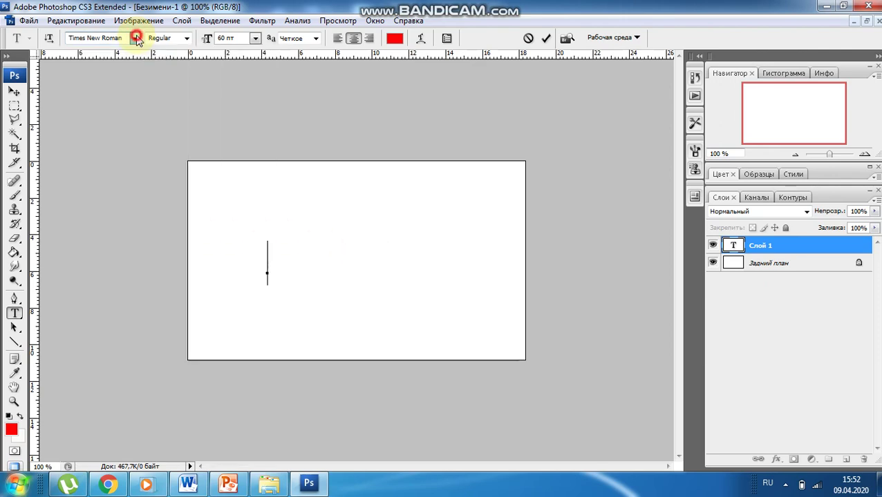
{"action": "left_click", "coordinate": [255, 39]}
{"action": "left_click", "coordinate": [338, 55]}
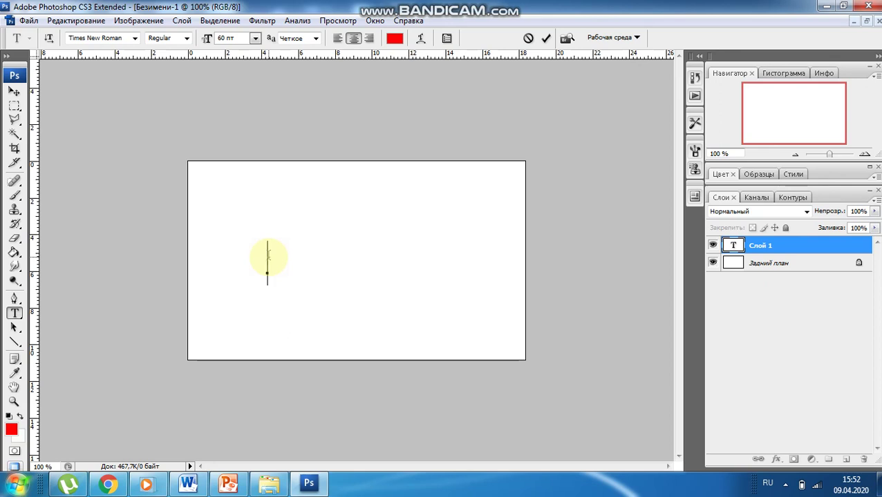
{"action": "key", "text": "alt+shift"}
{"action": "type", "text": "Б"}
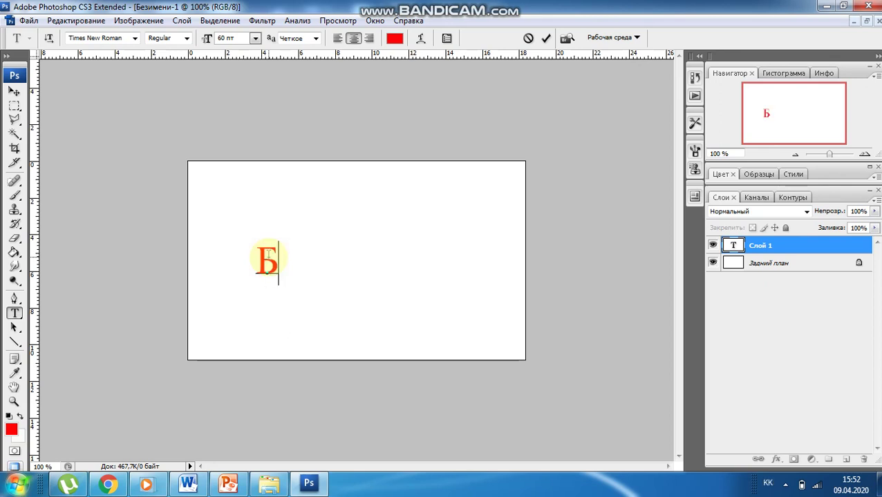
{"action": "type", "text": "ІЗ"}
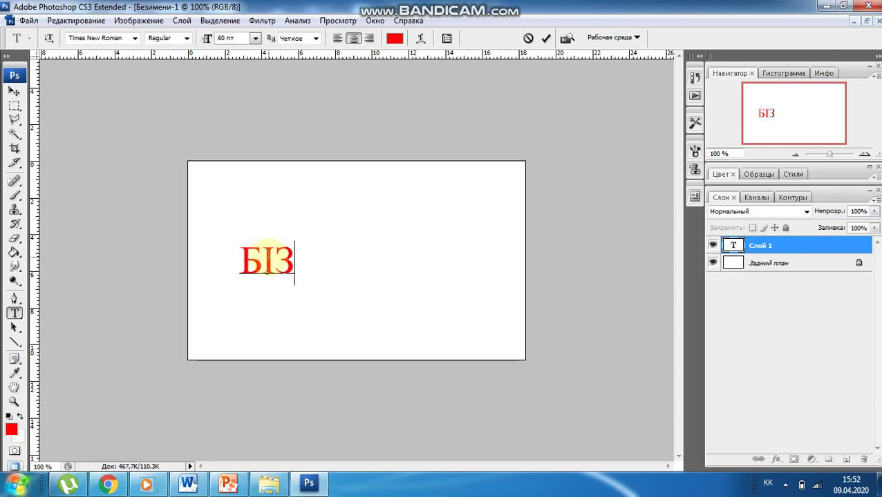
{"action": "type", "text": " БІРГЕМІ"}
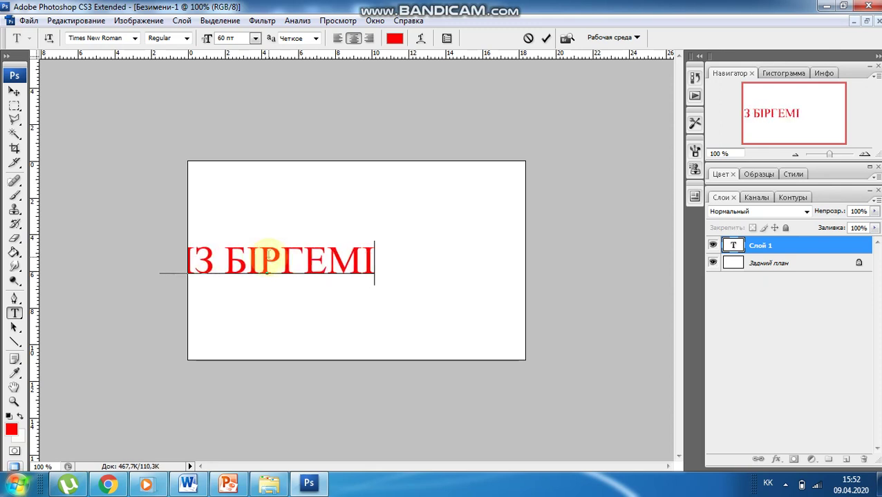
{"action": "type", "text": "З"}
Step: Move the text right onto the canvas and stretch it to about 90% width, 129% height
{"action": "left_click", "coordinate": [17, 97]}
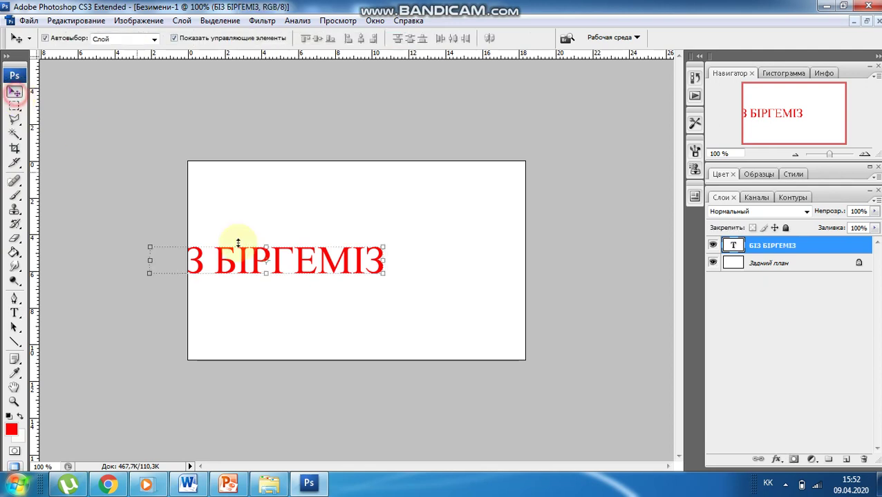
{"action": "mouse_move", "coordinate": [320, 256]}
{"action": "left_mouse_down"}
{"action": "mouse_move", "coordinate": [370, 257]}
{"action": "mouse_move", "coordinate": [411, 273]}
{"action": "mouse_move", "coordinate": [386, 242]}
{"action": "mouse_move", "coordinate": [355, 249]}
{"action": "mouse_move", "coordinate": [382, 265]}
{"action": "mouse_move", "coordinate": [389, 257]}
{"action": "left_mouse_up"}
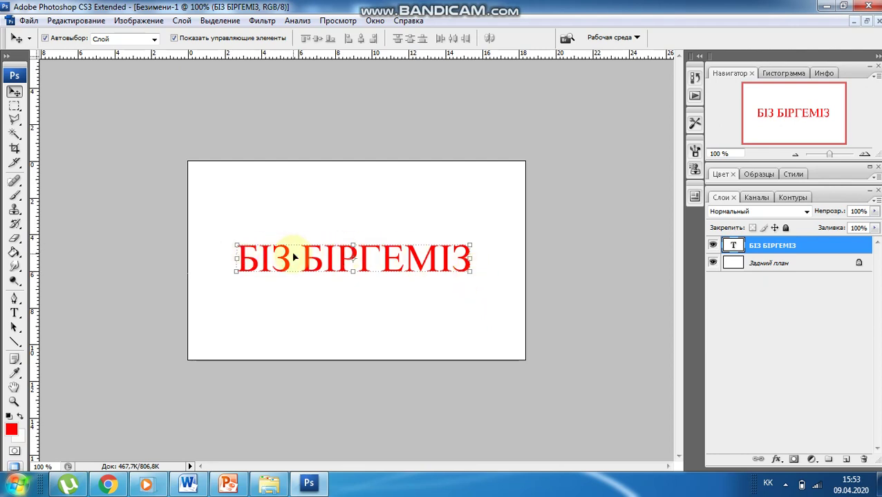
{"action": "mouse_move", "coordinate": [235, 245]}
{"action": "left_mouse_down"}
{"action": "mouse_move", "coordinate": [235, 226]}
{"action": "mouse_move", "coordinate": [276, 252]}
{"action": "mouse_move", "coordinate": [220, 220]}
{"action": "mouse_move", "coordinate": [268, 250]}
{"action": "mouse_move", "coordinate": [339, 269]}
{"action": "mouse_move", "coordinate": [238, 230]}
{"action": "mouse_move", "coordinate": [334, 274]}
{"action": "mouse_move", "coordinate": [255, 235]}
{"action": "mouse_move", "coordinate": [236, 213]}
{"action": "mouse_move", "coordinate": [293, 274]}
{"action": "mouse_move", "coordinate": [240, 232]}
{"action": "mouse_move", "coordinate": [286, 258]}
{"action": "mouse_move", "coordinate": [262, 232]}
{"action": "left_mouse_up"}
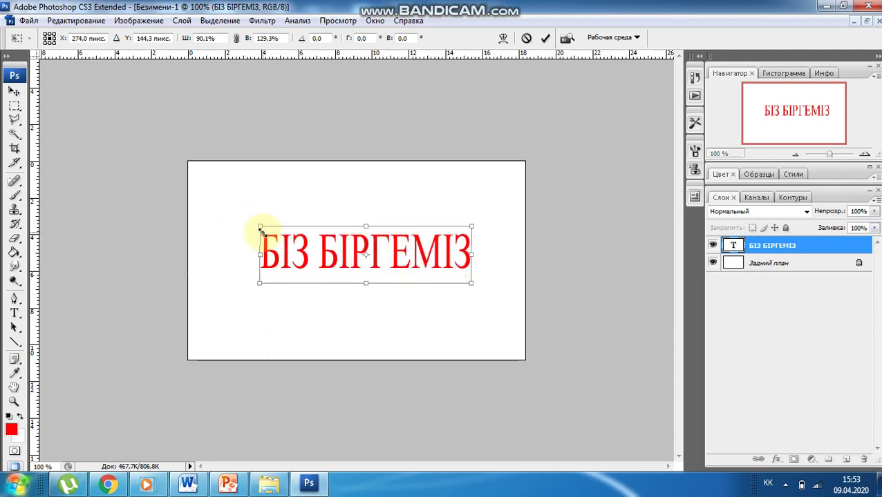
Step: Commit the Free Transform to fix the taller, narrower text
{"action": "key", "text": "Return"}
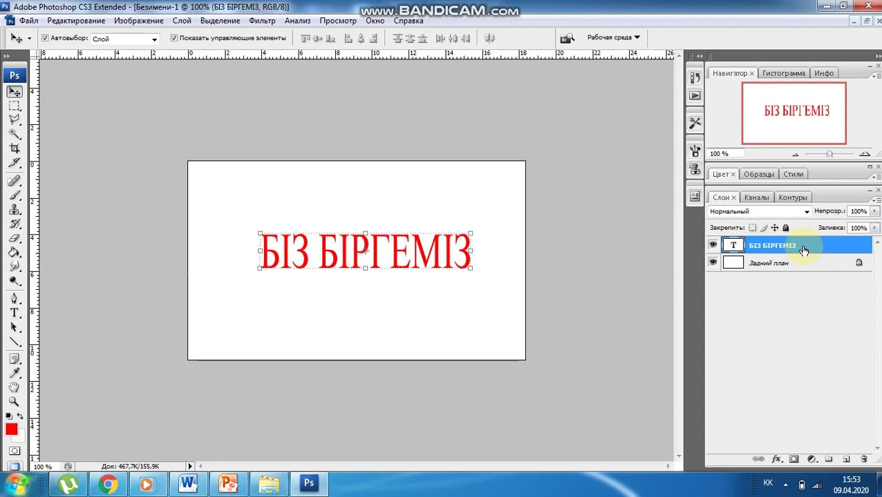
Step: Warp the text with the Дугой (Arc) style at a +12% bend
{"action": "right_click", "coordinate": [804, 250]}
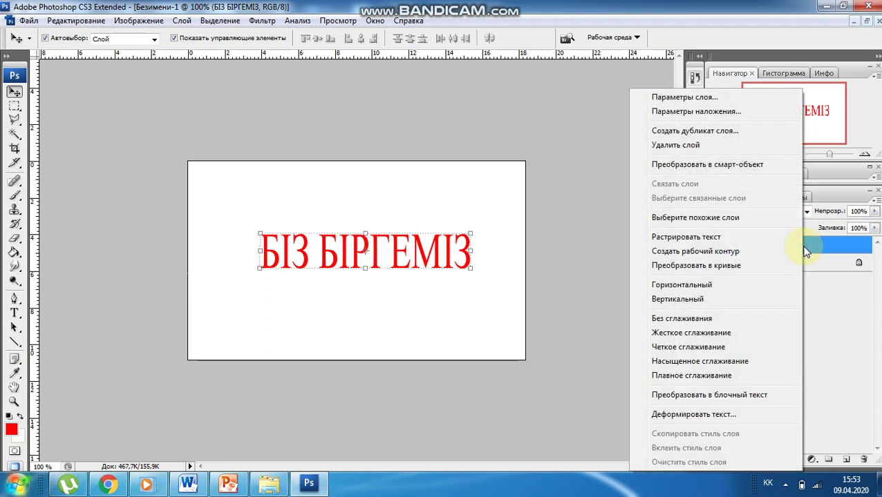
{"action": "left_click", "coordinate": [702, 416]}
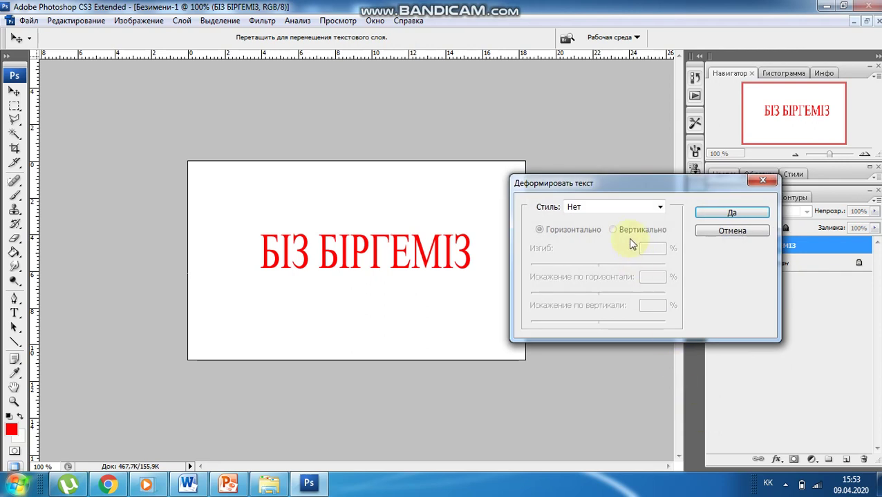
{"action": "mouse_move", "coordinate": [634, 178]}
{"action": "left_mouse_down"}
{"action": "mouse_move", "coordinate": [599, 140]}
{"action": "mouse_move", "coordinate": [642, 149]}
{"action": "mouse_move", "coordinate": [649, 103]}
{"action": "left_mouse_up"}
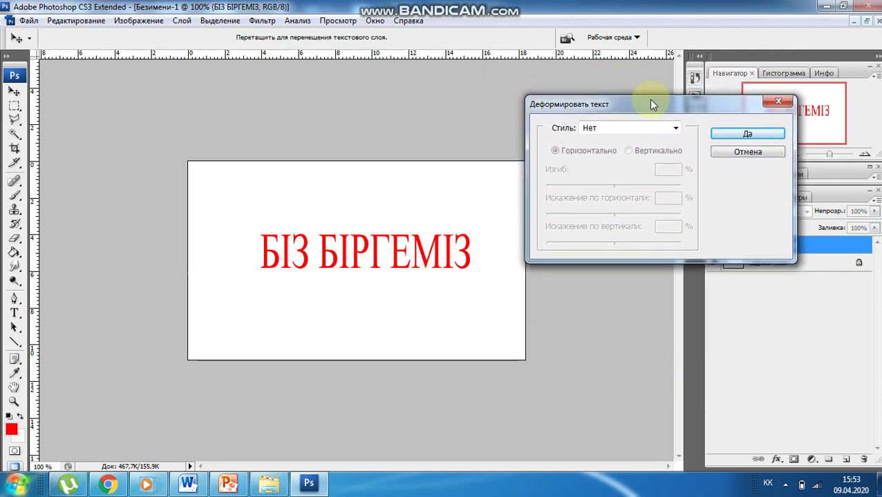
{"action": "left_click", "coordinate": [676, 130]}
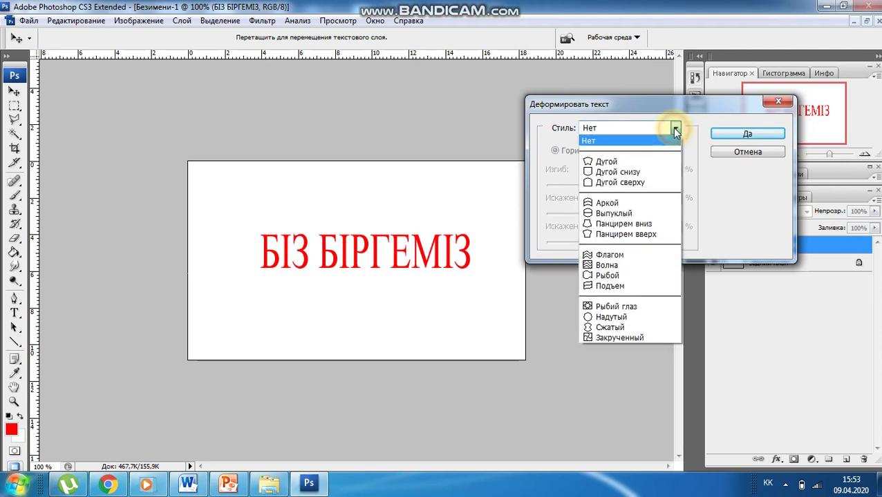
{"action": "left_click", "coordinate": [665, 163]}
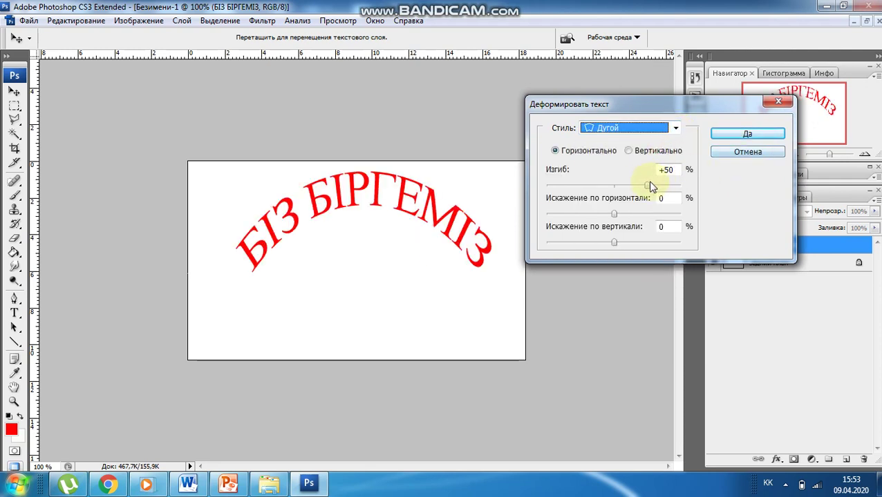
{"action": "left_click_drag", "start_coordinate": [647, 185], "coordinate": [608, 192]}
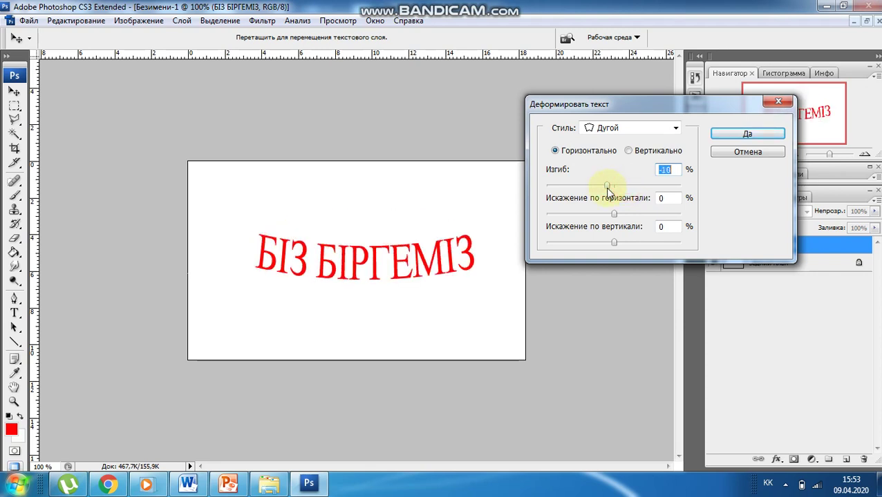
{"action": "left_click_drag", "start_coordinate": [605, 186], "coordinate": [621, 186]}
{"action": "left_click", "coordinate": [731, 135]}
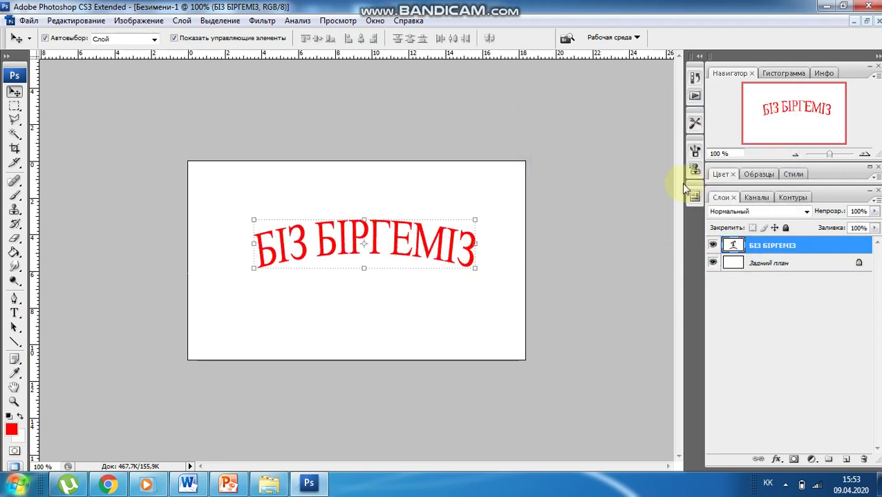
Step: Duplicate the arched text layer as 'БІЗ БІРГЕМІЗ (копия)'
{"action": "right_click", "coordinate": [781, 249]}
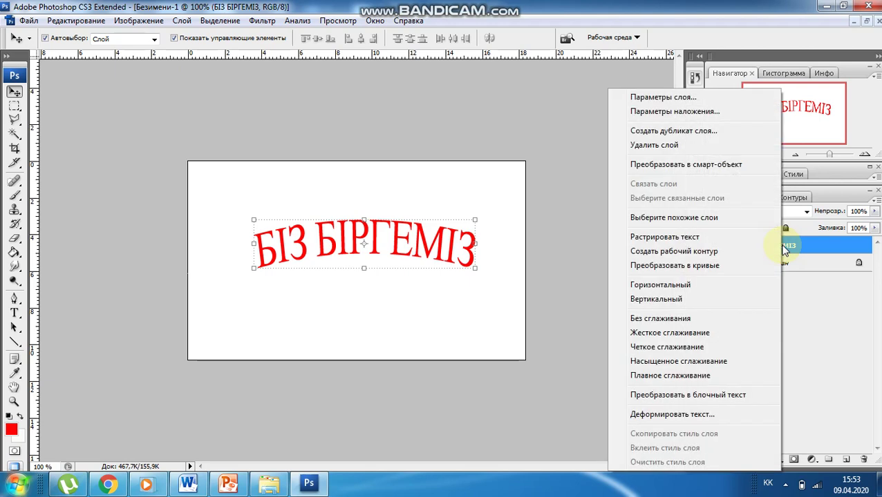
{"action": "left_click", "coordinate": [703, 131]}
{"action": "left_click", "coordinate": [577, 146]}
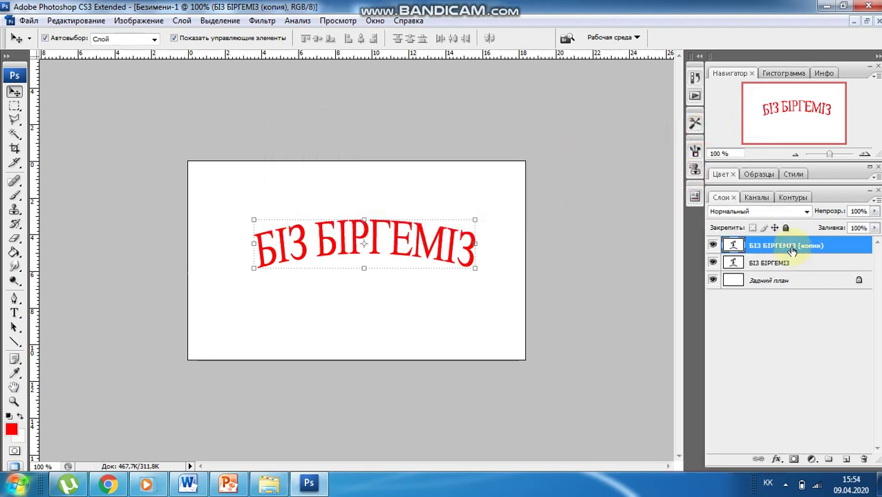
{"action": "double_click", "coordinate": [792, 247]}
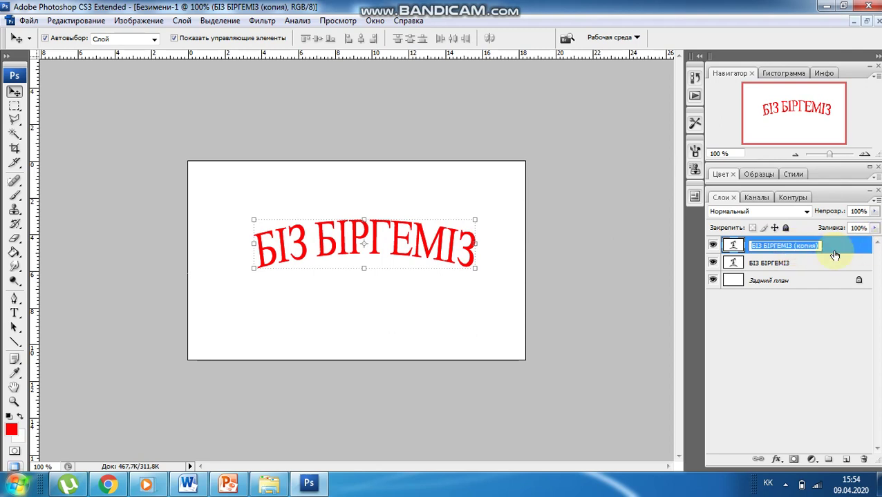
{"action": "left_click", "coordinate": [760, 250]}
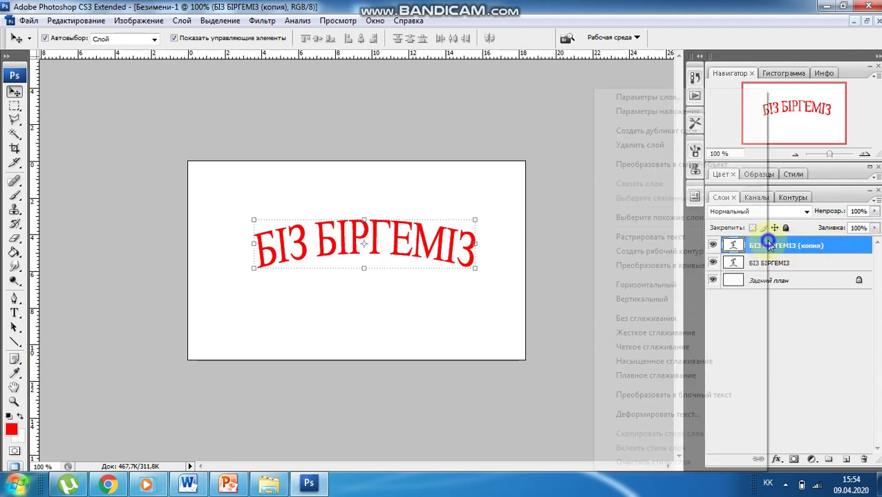
{"action": "right_click", "coordinate": [761, 249]}
Step: Change the copy's warp to Флагом (Flag) and move it below the arched line
{"action": "left_click", "coordinate": [683, 417]}
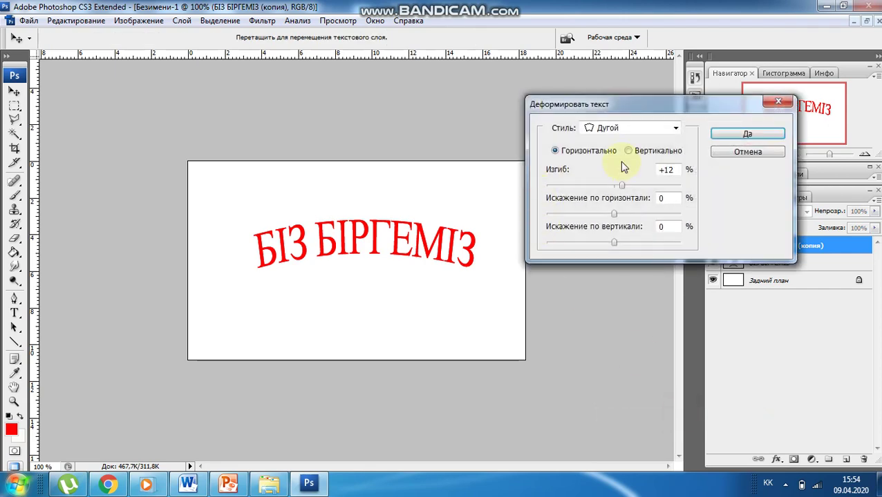
{"action": "left_click", "coordinate": [675, 130]}
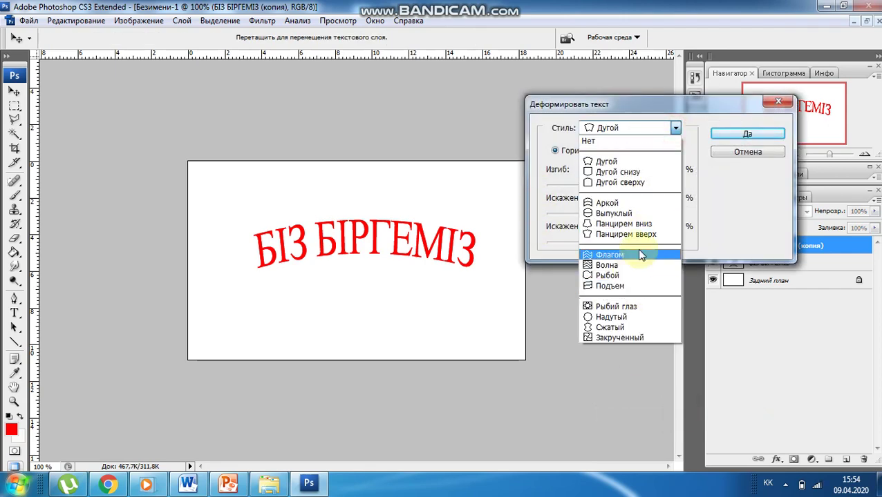
{"action": "left_click", "coordinate": [587, 255]}
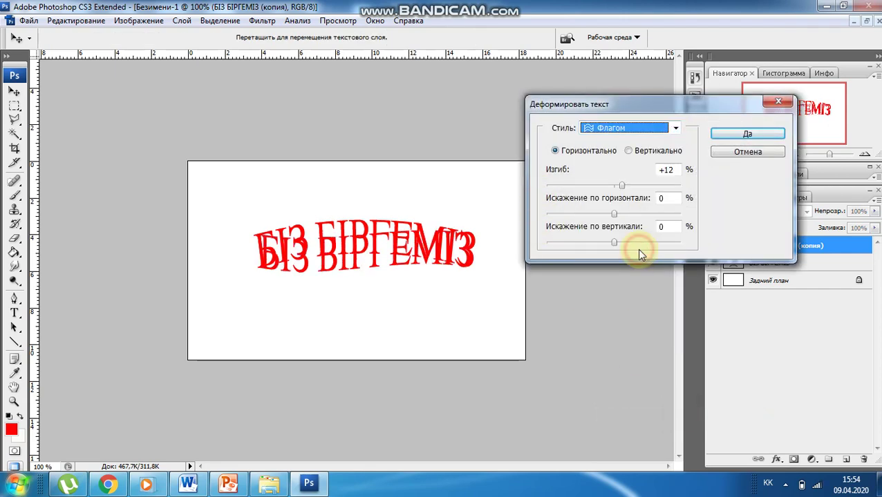
{"action": "left_click", "coordinate": [727, 139]}
{"action": "key", "text": "v"}
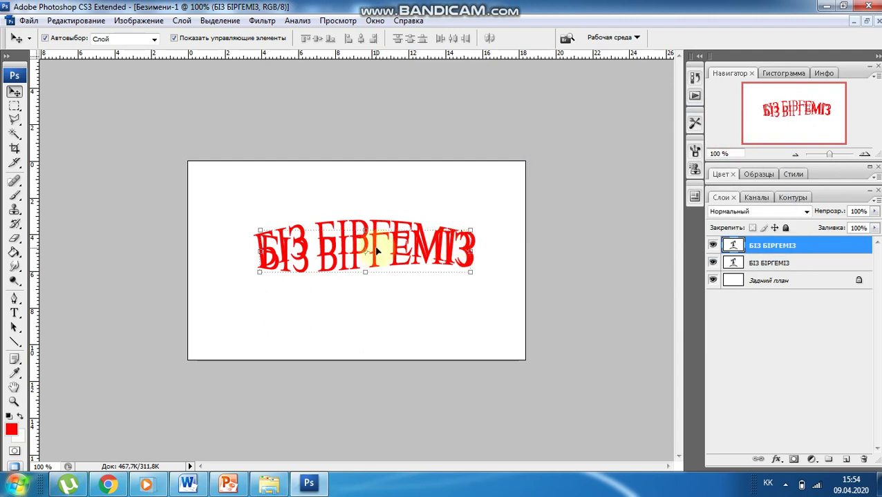
{"action": "left_click_drag", "start_coordinate": [366, 255], "coordinate": [379, 298]}
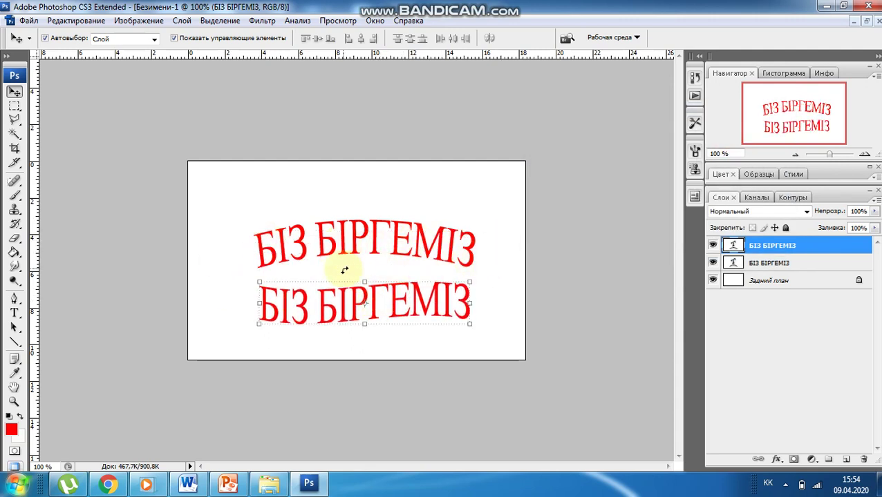
Step: Add a minimum-size near-black (090000) stroke to the lower text's layer style
{"action": "double_click", "coordinate": [794, 247]}
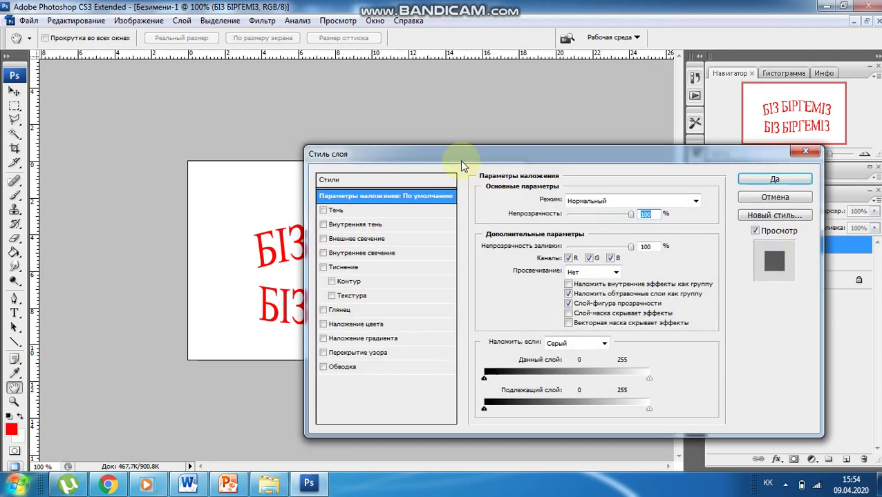
{"action": "left_click_drag", "start_coordinate": [461, 155], "coordinate": [669, 141]}
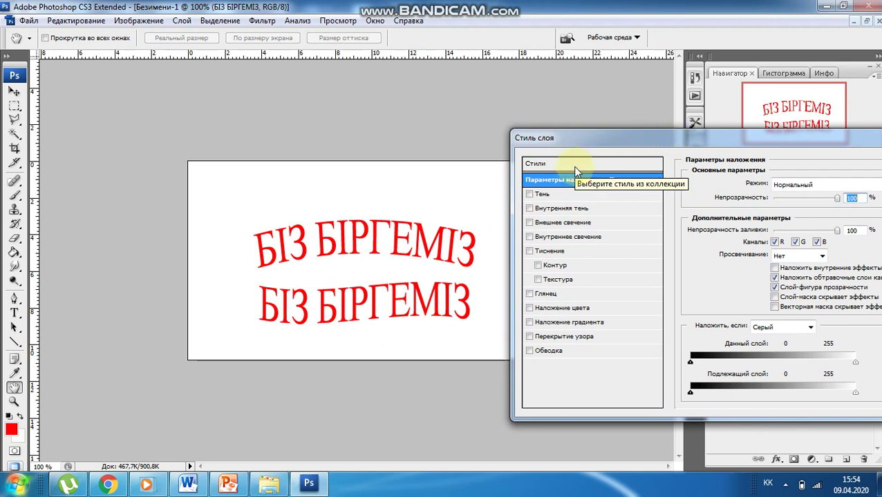
{"action": "left_click", "coordinate": [549, 351]}
{"action": "left_click", "coordinate": [717, 266]}
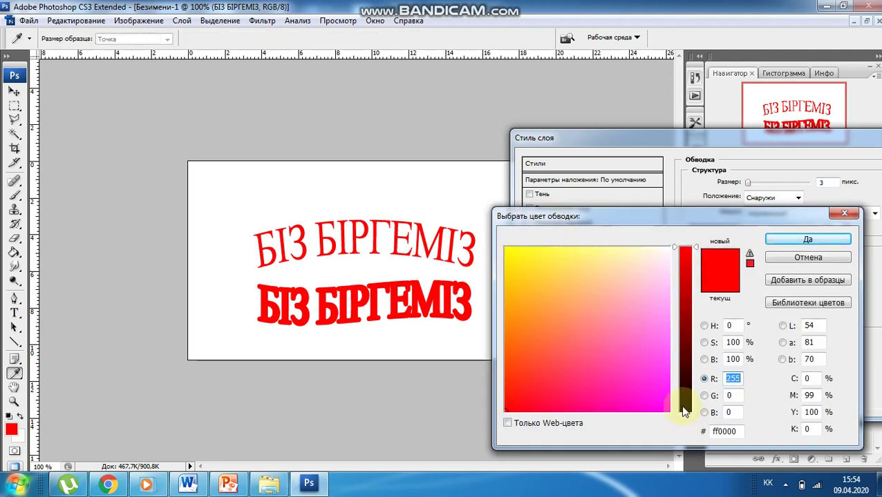
{"action": "left_click", "coordinate": [685, 407]}
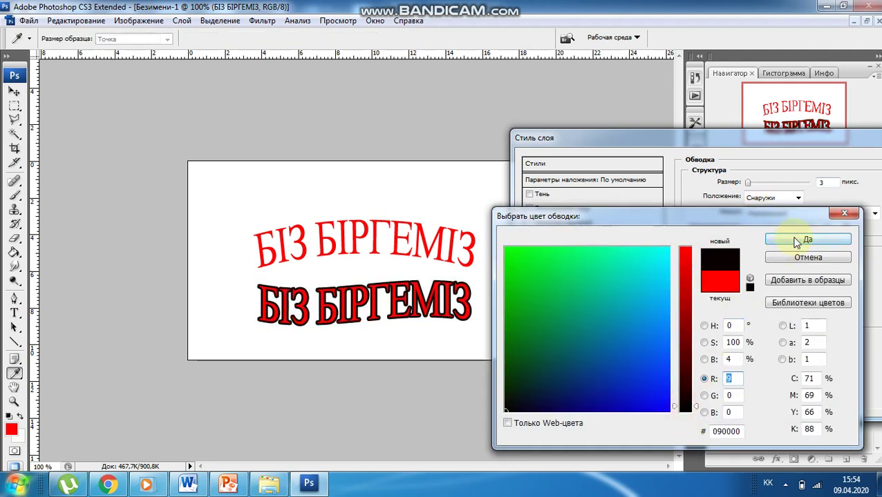
{"action": "left_click", "coordinate": [777, 239]}
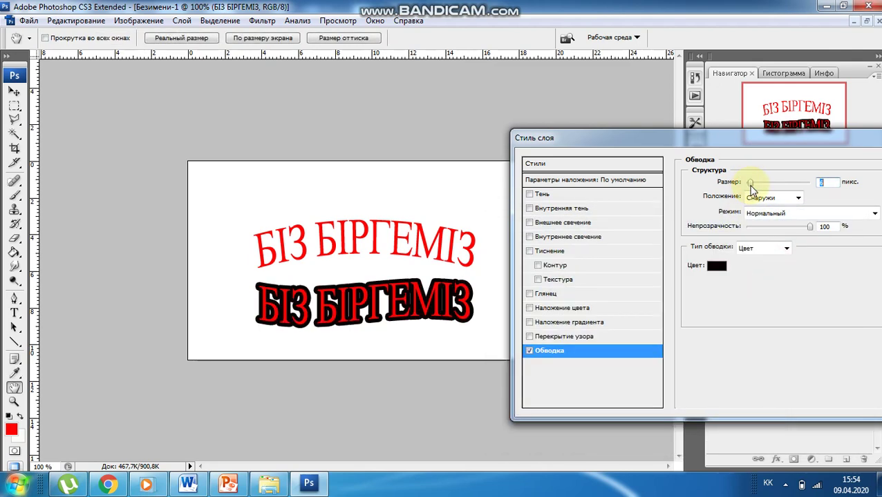
{"action": "left_click_drag", "start_coordinate": [748, 184], "coordinate": [745, 184]}
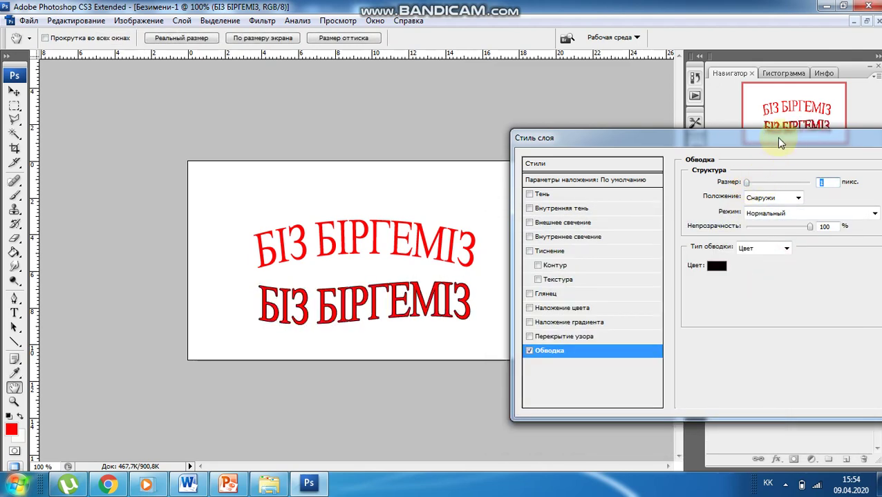
{"action": "left_click_drag", "start_coordinate": [775, 137], "coordinate": [658, 150]}
Step: Add a drop shadow to the stroked lower 'БІЗ БІРГЕМІЗ' text, keeping the stroke thin
{"action": "left_click", "coordinate": [412, 207]}
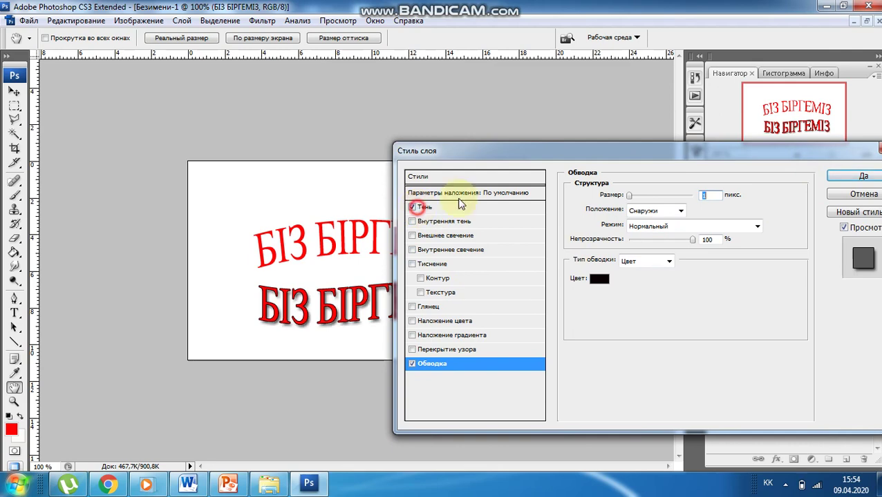
{"action": "left_click_drag", "start_coordinate": [525, 151], "coordinate": [678, 146]}
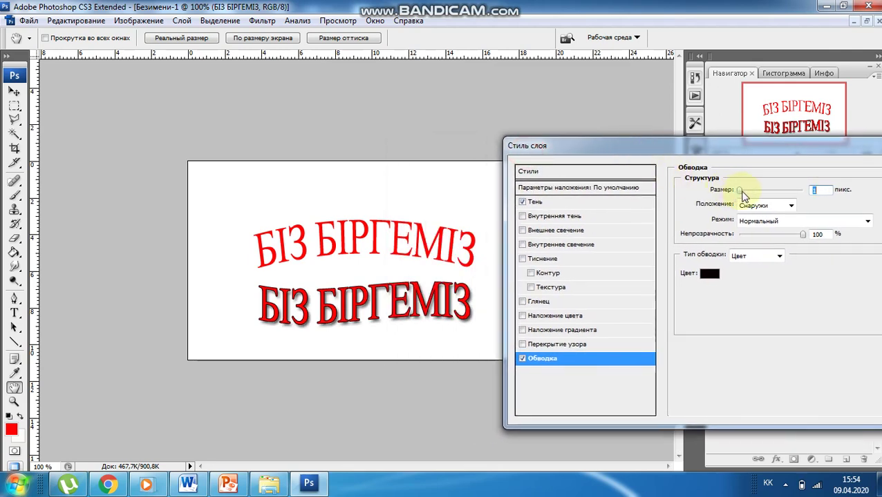
{"action": "mouse_move", "coordinate": [740, 190]}
{"action": "left_mouse_down"}
{"action": "mouse_move", "coordinate": [759, 192]}
{"action": "mouse_move", "coordinate": [736, 193]}
{"action": "left_mouse_up"}
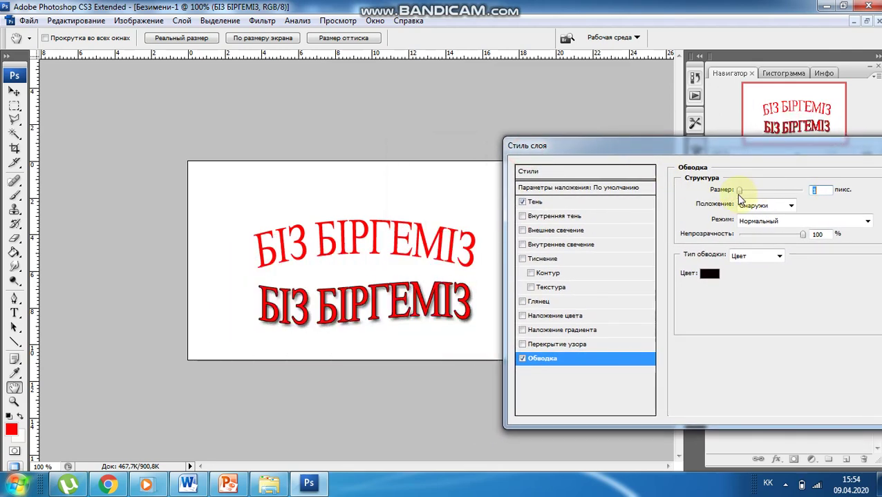
Step: Try and remove inner shadow and bevel/emboss, then apply only the stroke and drop shadow
{"action": "left_click", "coordinate": [561, 217]}
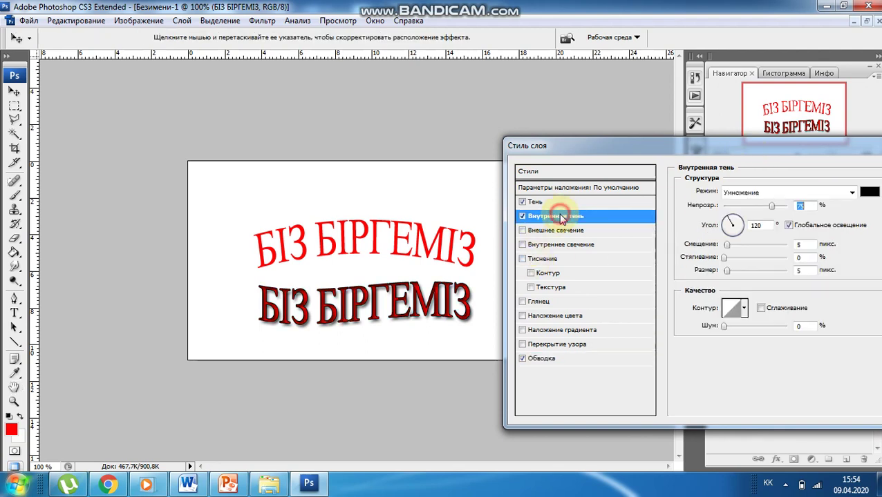
{"action": "left_click", "coordinate": [523, 216]}
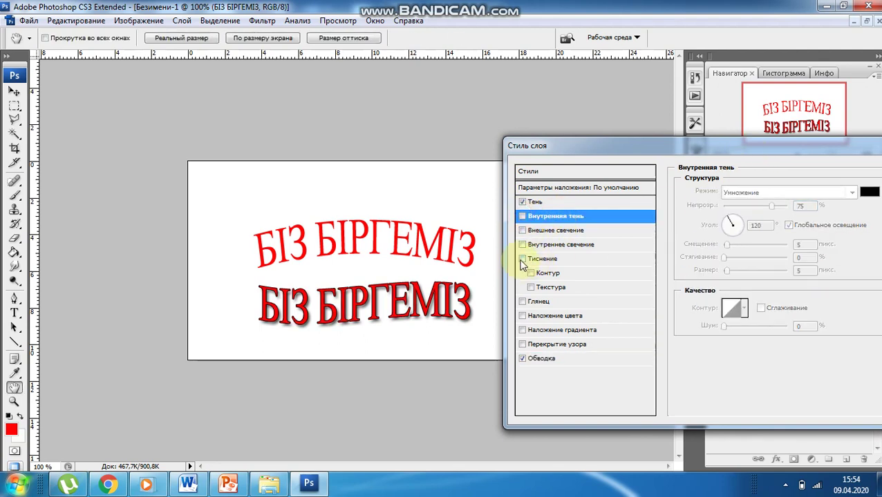
{"action": "left_click", "coordinate": [528, 271]}
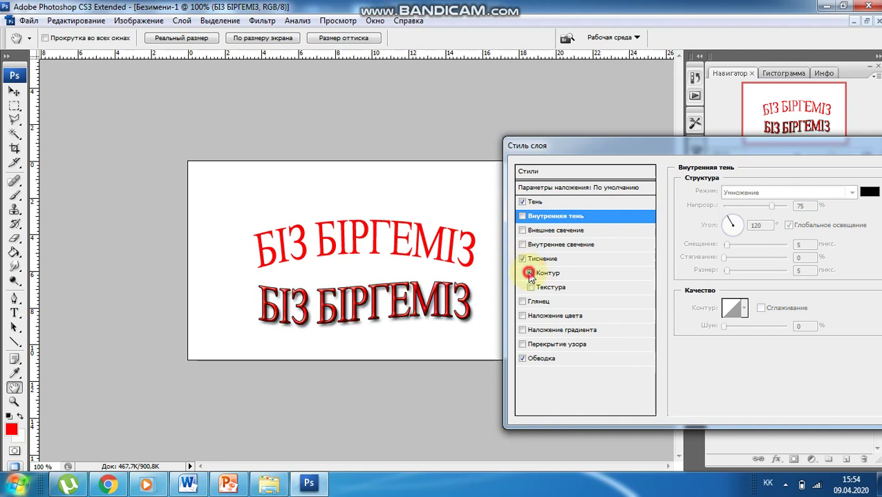
{"action": "left_click", "coordinate": [523, 259]}
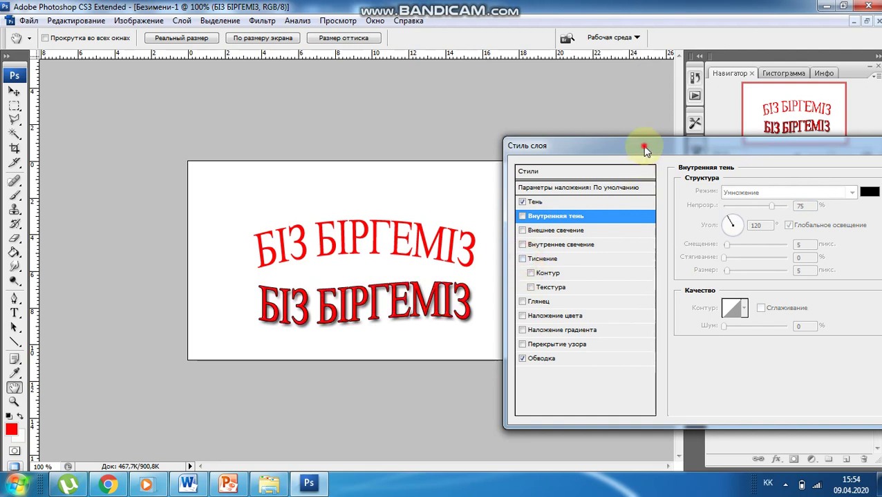
{"action": "left_click_drag", "start_coordinate": [643, 149], "coordinate": [647, 163]}
{"action": "left_click", "coordinate": [824, 172]}
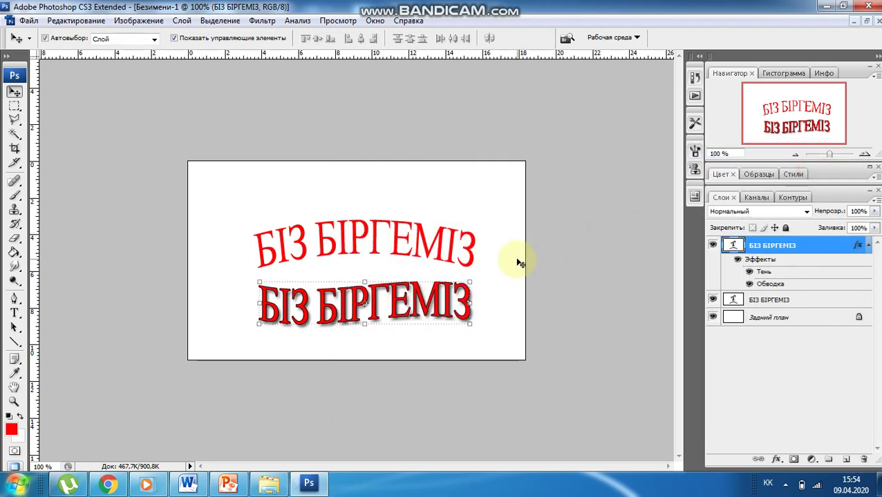
Step: Select the arched text layer and move it slightly upward, away from the lower line
{"action": "left_click", "coordinate": [768, 300]}
{"action": "right_click", "coordinate": [398, 236]}
{"action": "left_click", "coordinate": [419, 243]}
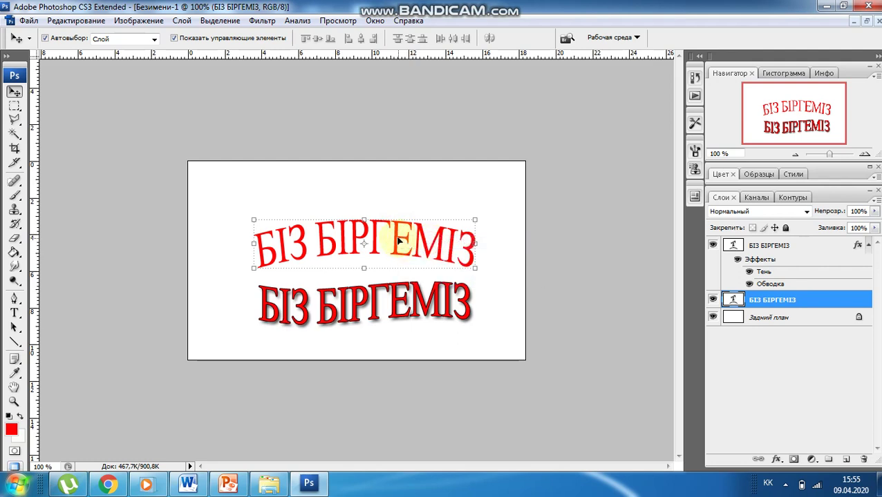
{"action": "left_click_drag", "start_coordinate": [399, 241], "coordinate": [393, 220]}
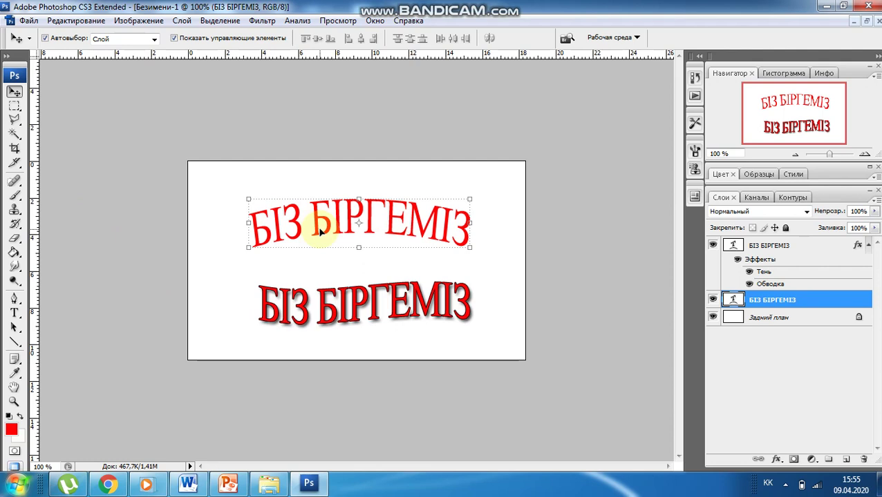
{"action": "left_click", "coordinate": [782, 484]}
{"action": "left_click", "coordinate": [796, 419]}
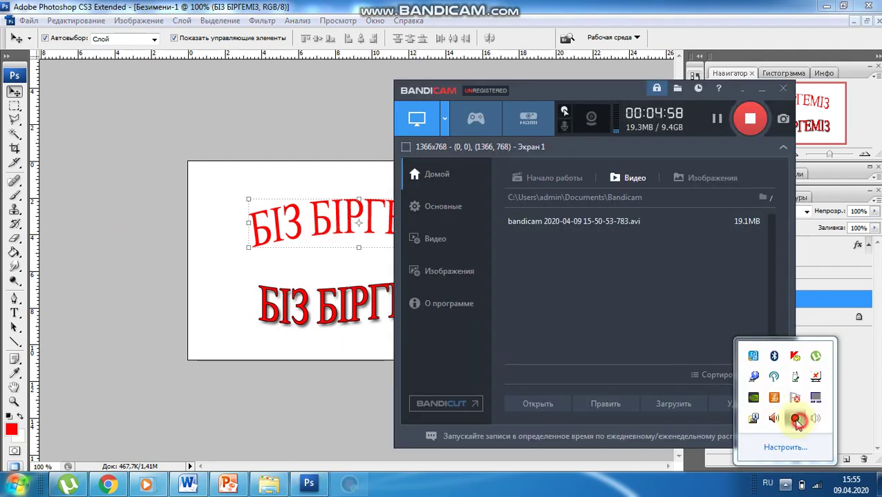